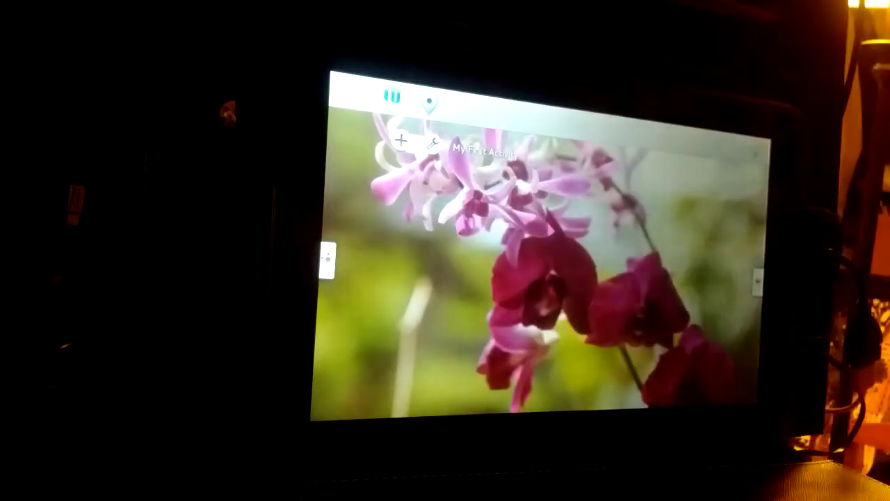
Slide out and close the Recommendations panel, then peek at and dismiss the activities list.
drag(327, 259, 550, 271)
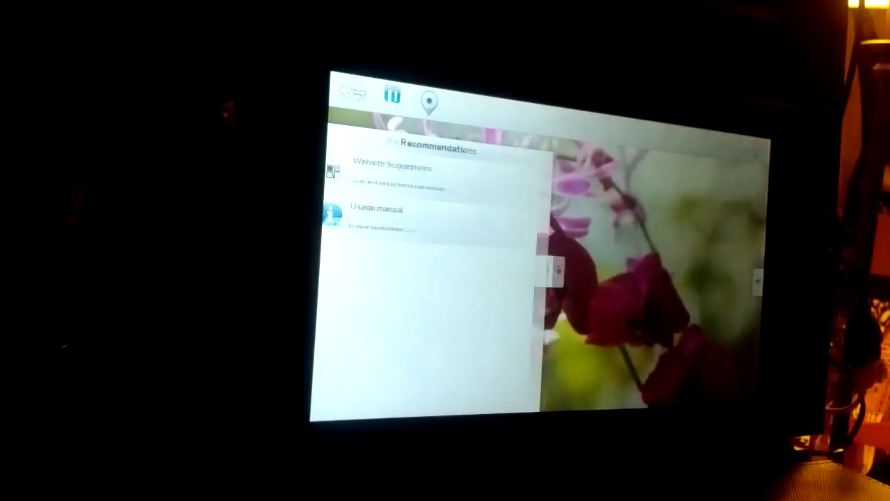
click(626, 278)
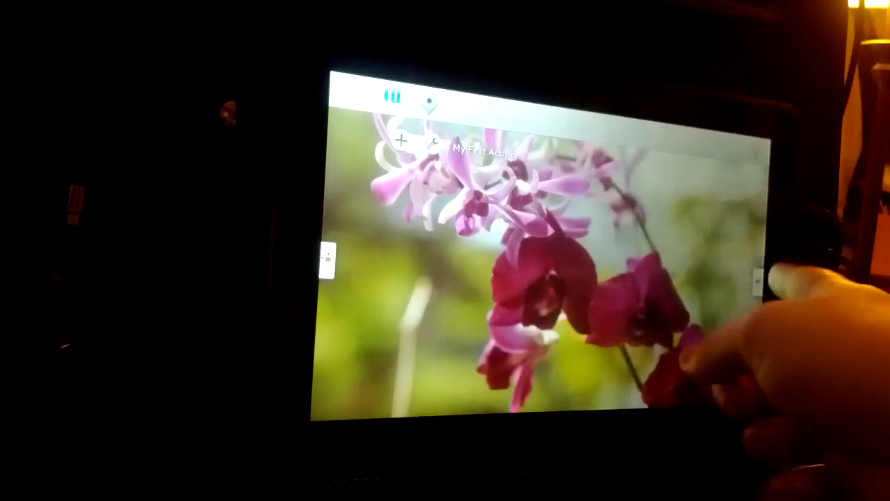
mouse_move(755, 278)
mouse_down()
mouse_move(696, 278)
mouse_move(689, 250)
mouse_up()
click(626, 361)
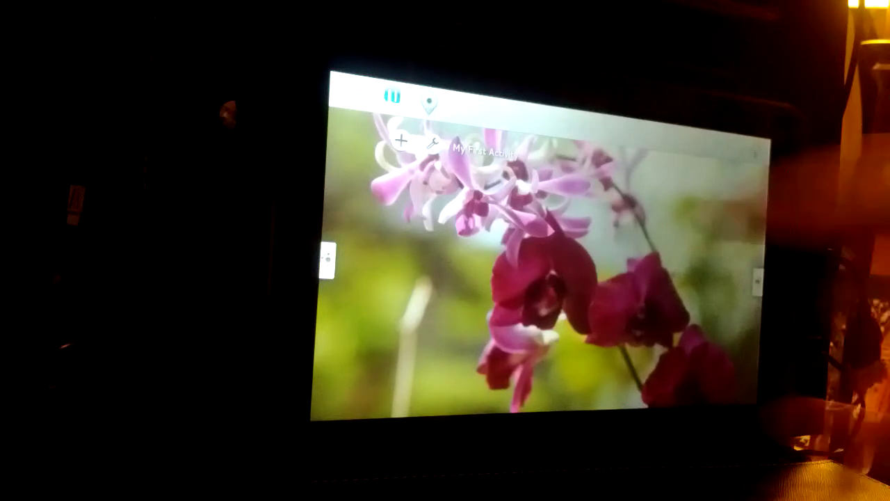
Nudge the Recommendations panel, then pull down and dismiss the launcher with Files, Books and YaST.
drag(327, 259, 505, 268)
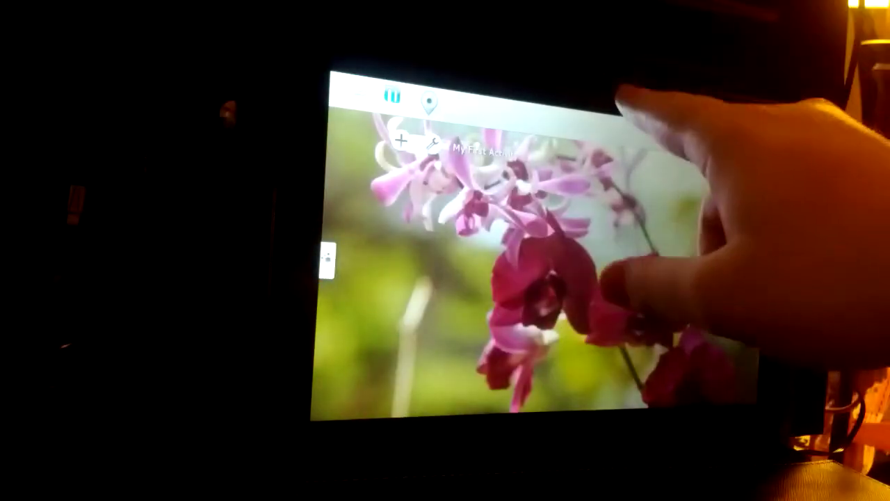
drag(612, 104, 606, 334)
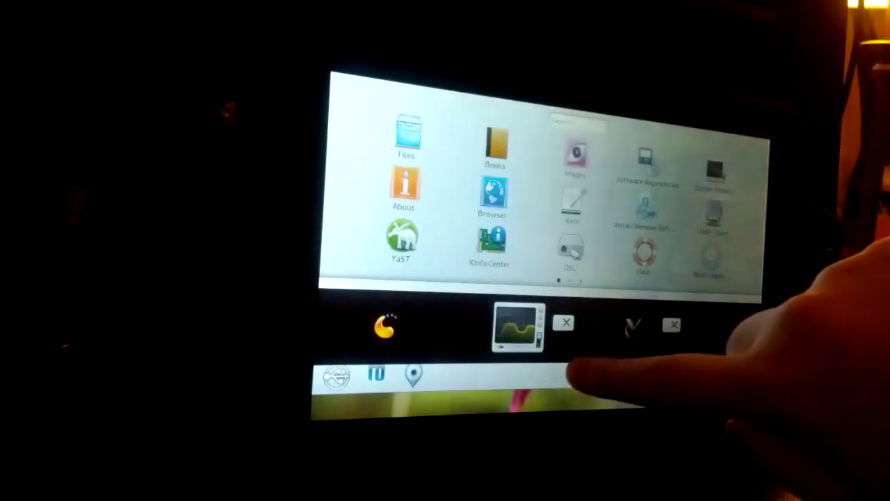
drag(596, 368, 647, 104)
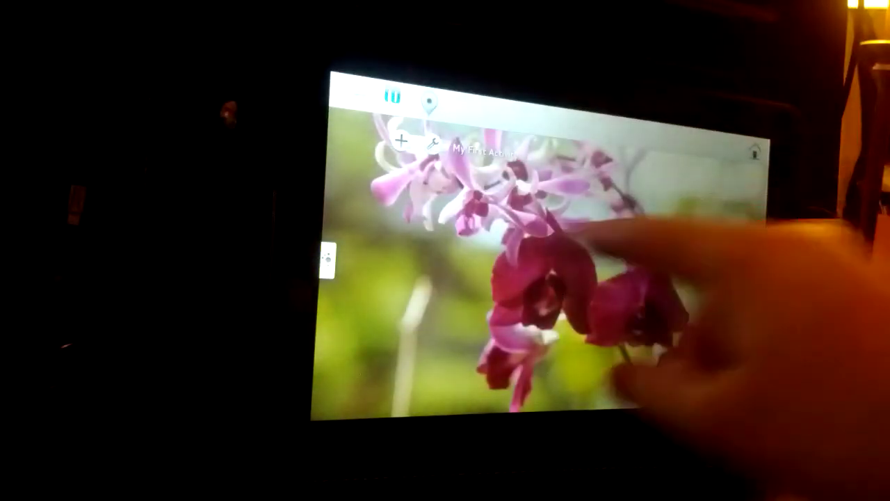
Nudge the left Recommendations handle, then slide out the activities strip showing Vacation Planning.
mouse_move(328, 258)
mouse_down()
mouse_move(487, 279)
mouse_move(334, 278)
mouse_up()
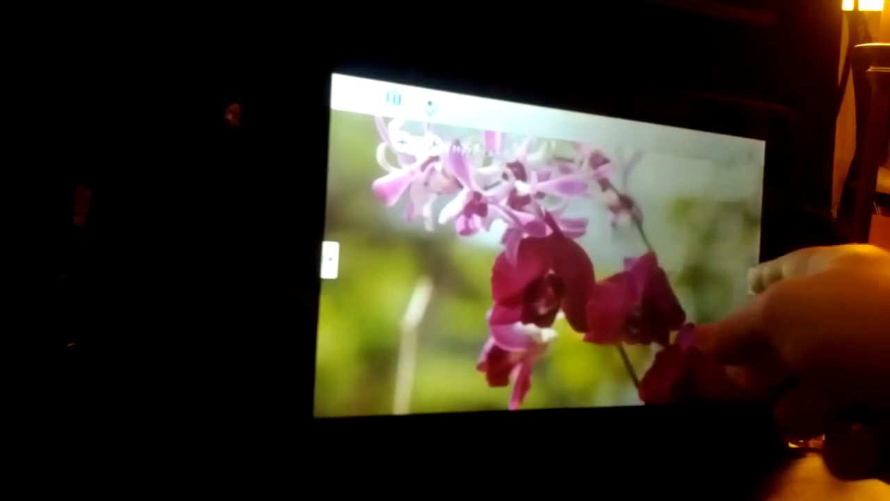
drag(744, 250, 668, 279)
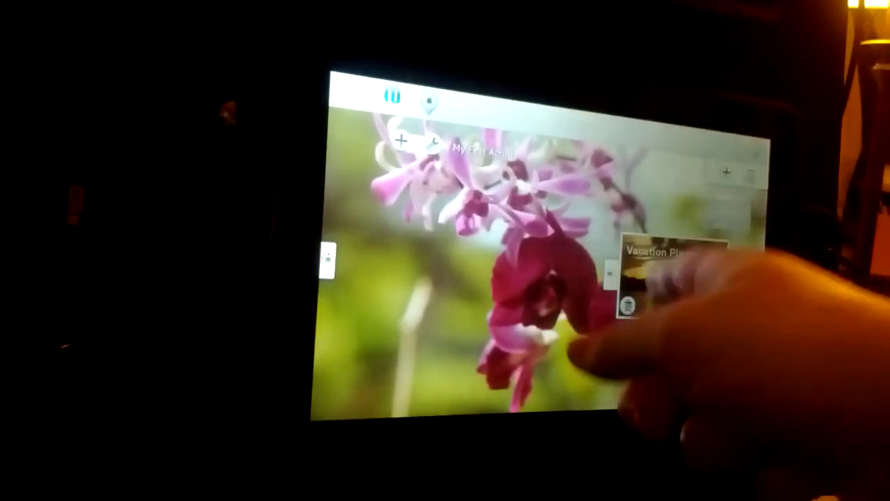
Switch to Vacation Planning, raise its Notes and weather widgets, then return to My First Activity.
click(672, 278)
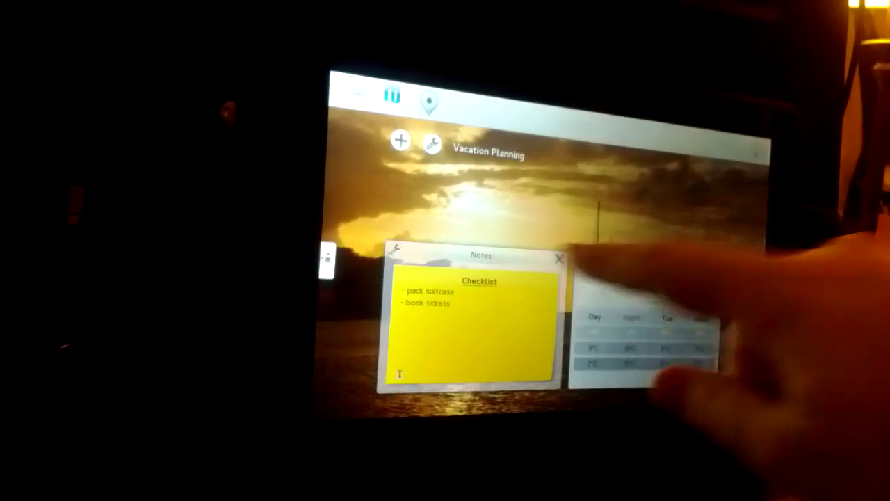
drag(515, 259, 518, 183)
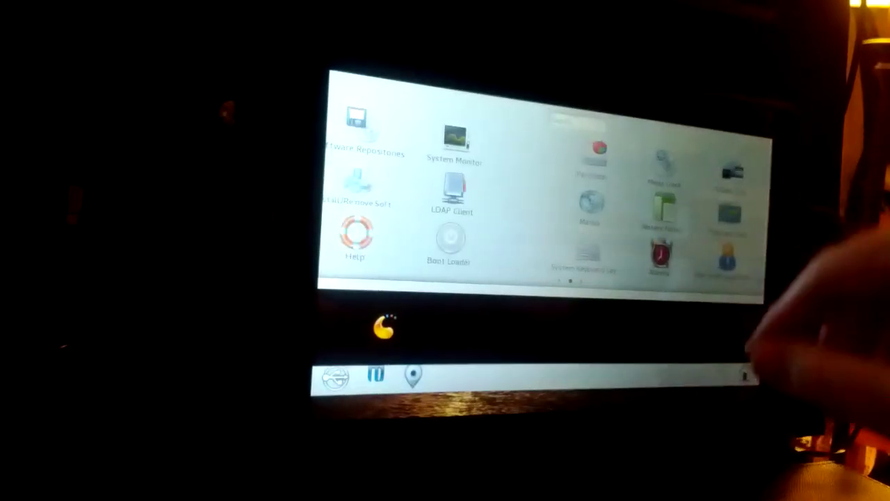
drag(556, 250, 556, 84)
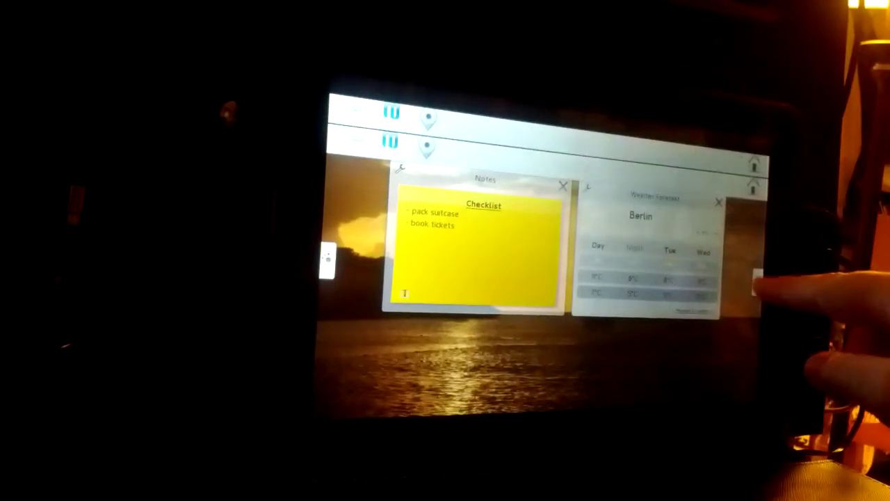
drag(856, 299, 696, 293)
drag(717, 355, 668, 292)
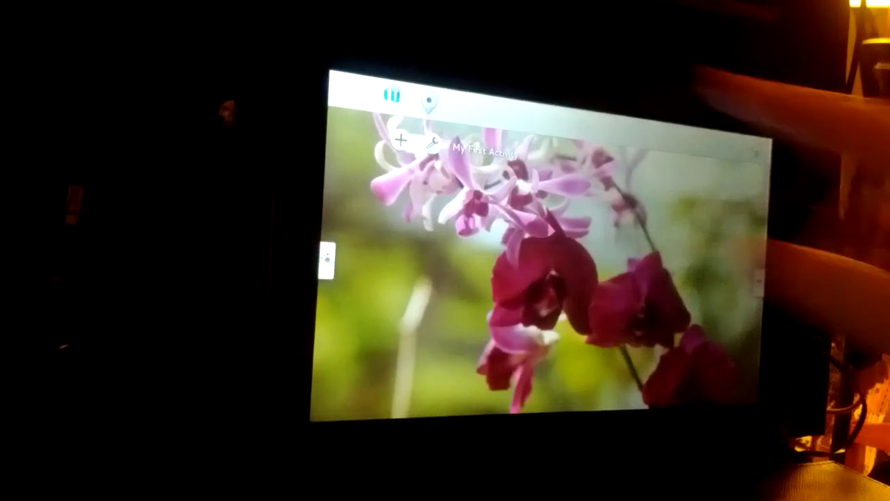
Pull down the running tasks to bring up YaST's Perform Installation screen.
drag(578, 174, 577, 299)
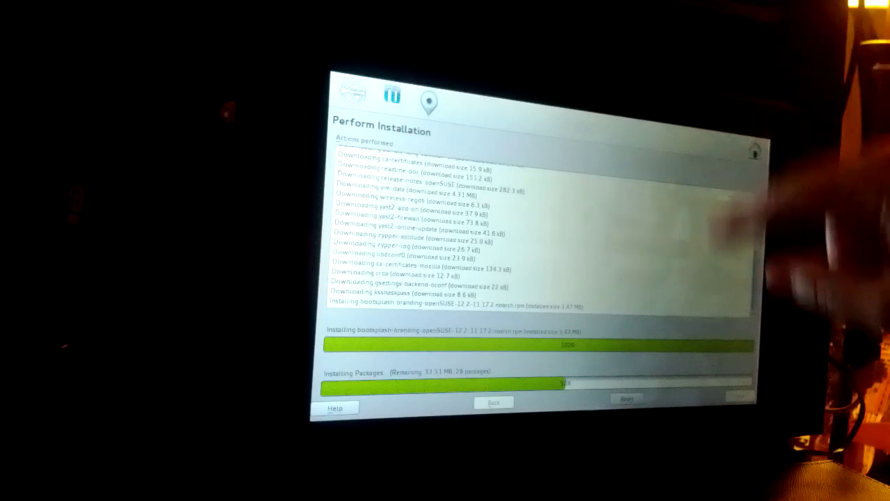
drag(626, 77, 626, 209)
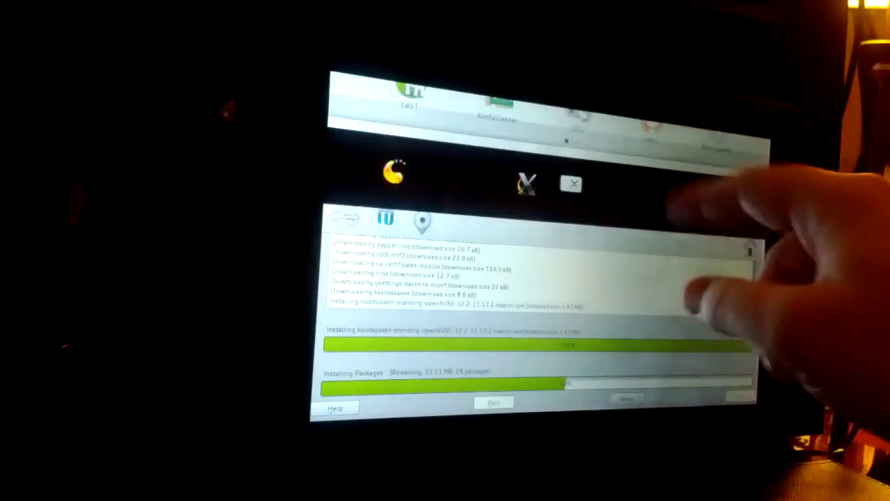
Swipe through app pages with Network Settings, Konsole and Date and Time, then return to the installer.
drag(696, 195, 696, 320)
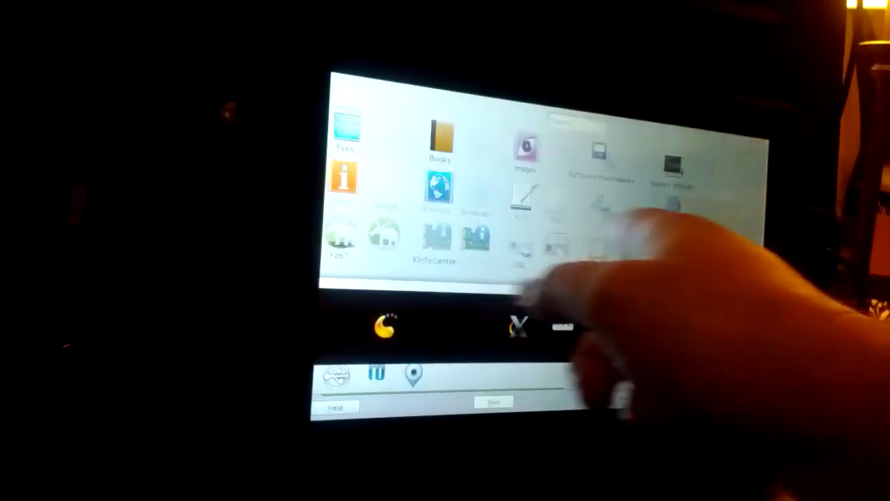
drag(660, 230, 453, 229)
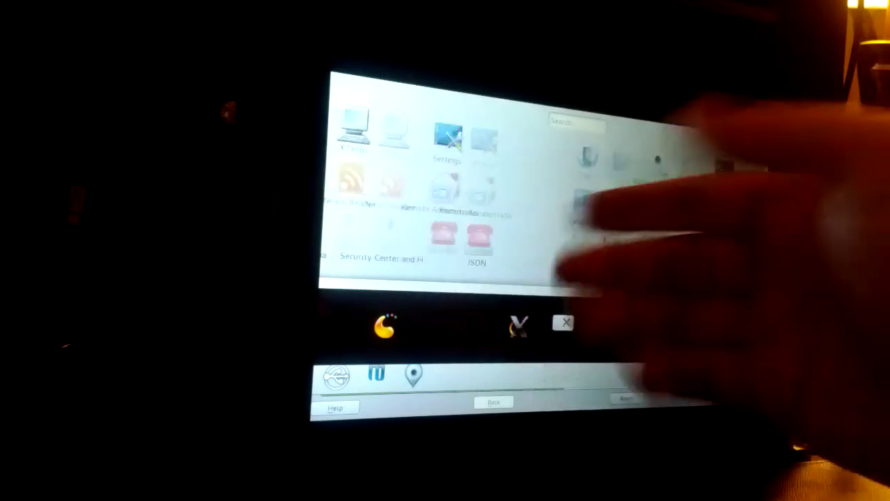
drag(660, 209, 452, 209)
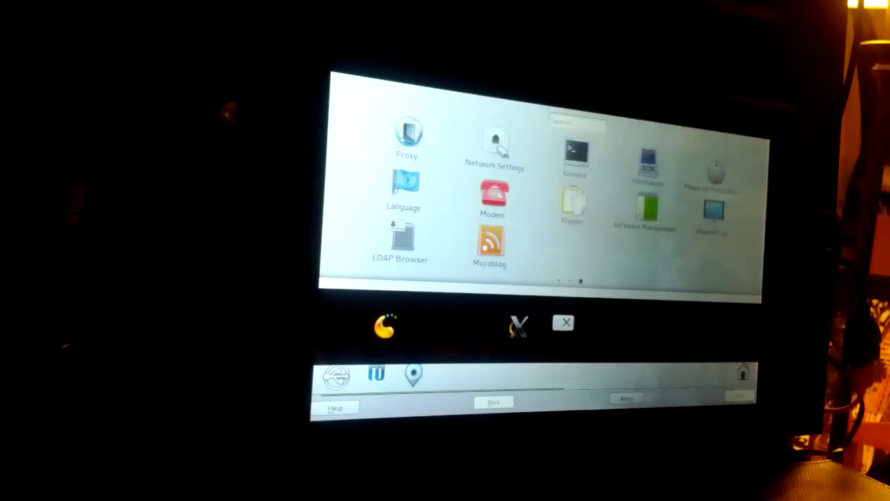
drag(521, 209, 696, 208)
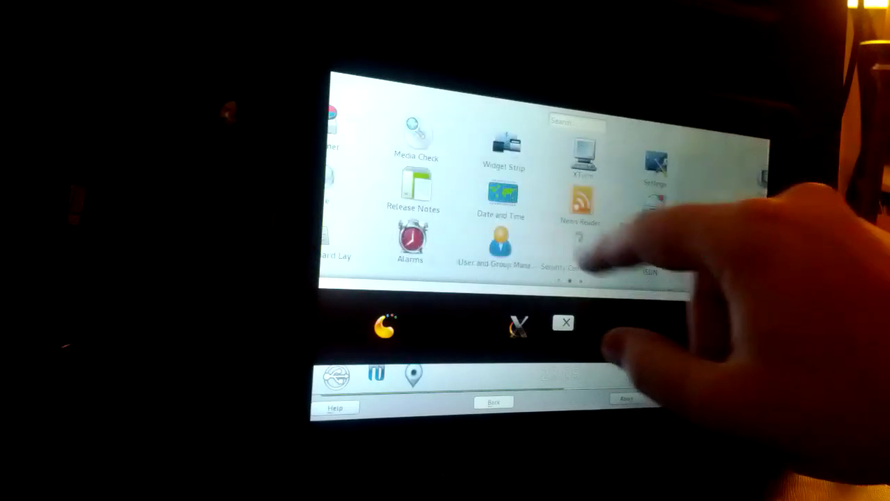
drag(571, 327, 571, 140)
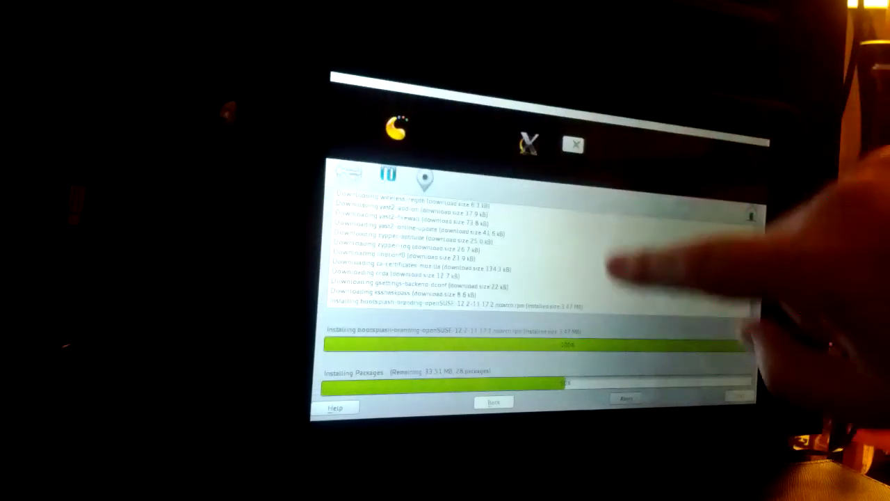
Hide the task list in front of the YaST installer, then go home to the orchid desktop.
click(542, 278)
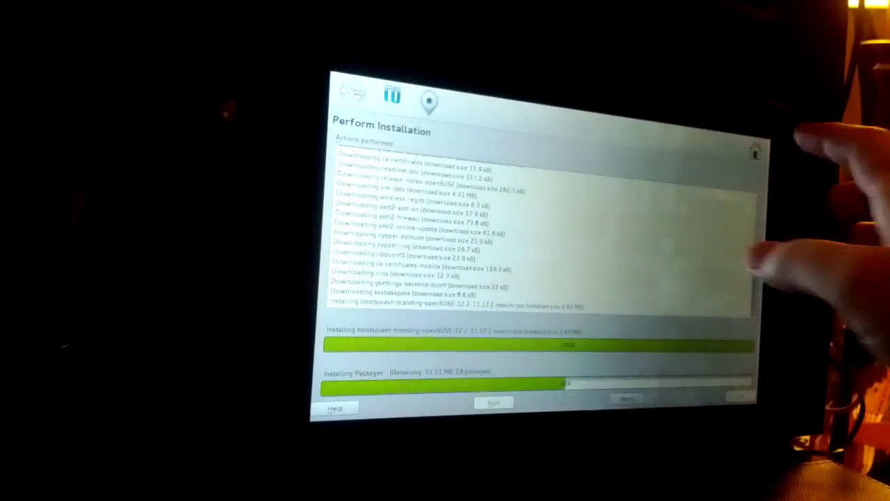
click(756, 154)
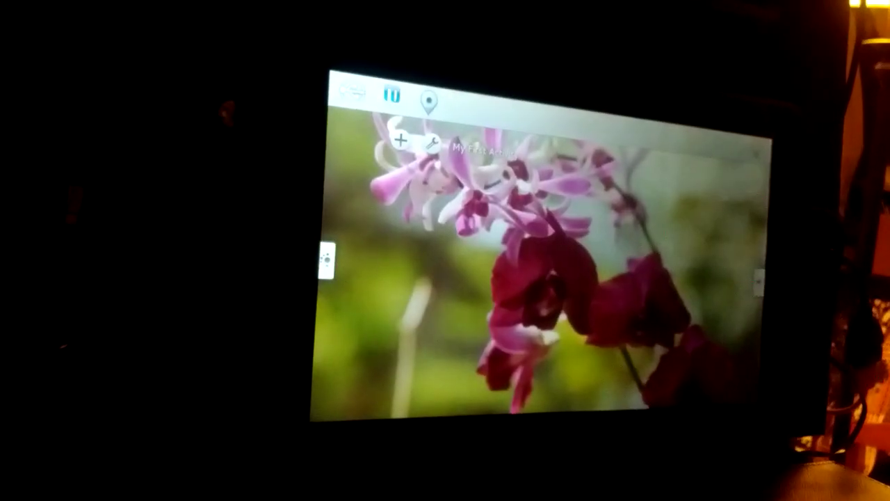